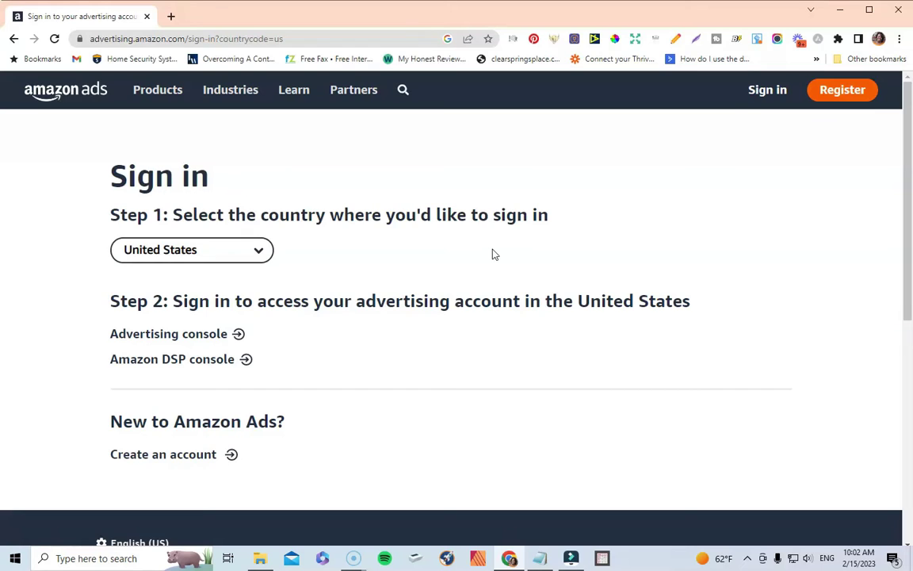
# Step: Go to the advertising console sign-in and fill in the saved account e-mail
pyautogui.click(513, 279)
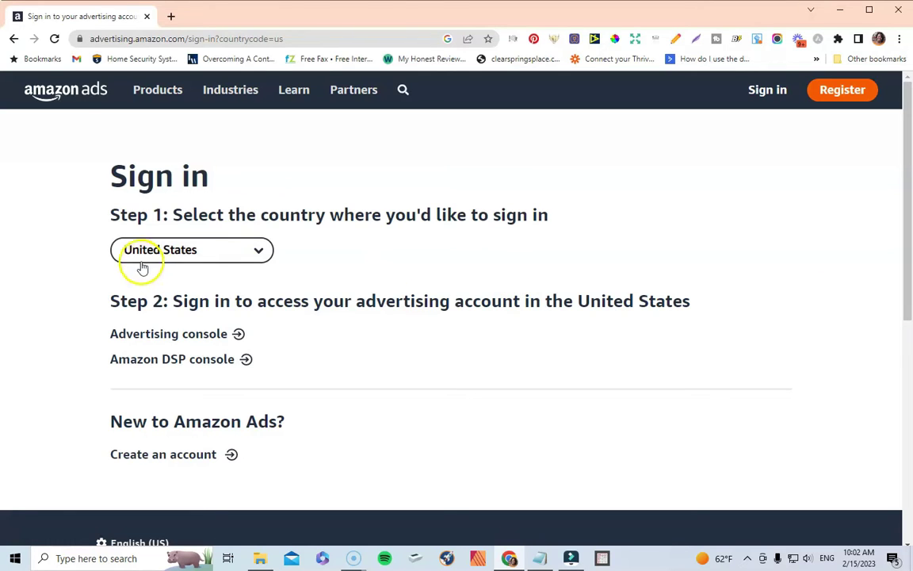
pyautogui.click(176, 340)
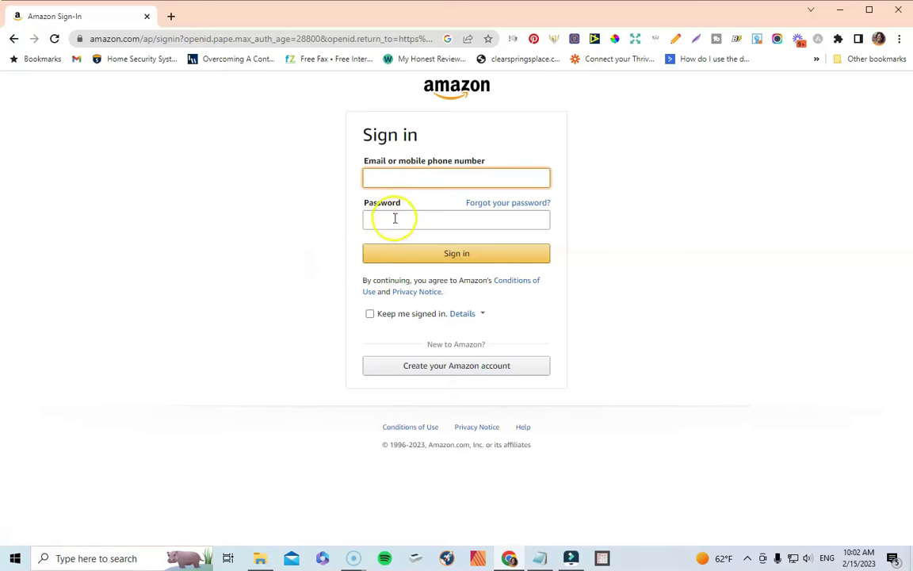
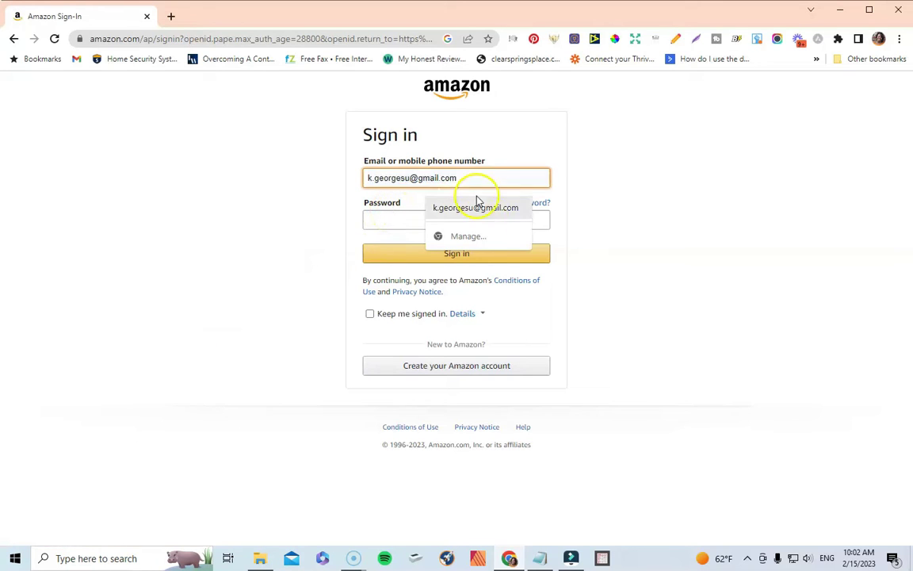
pyautogui.click(482, 208)
# Step: Enter the account password, then retype the corrected password to sign in
pyautogui.click(429, 221)
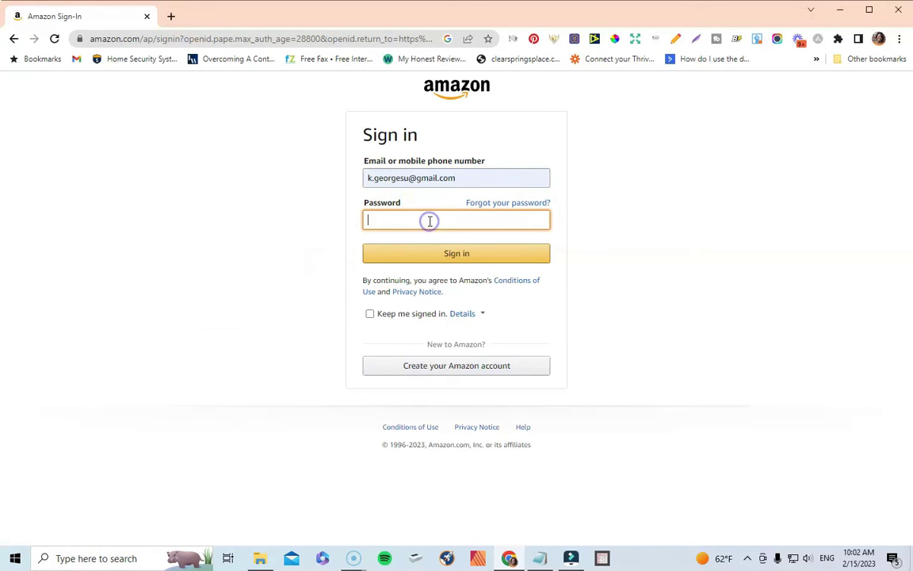
pyautogui.write('*****')
pyautogui.press('Return')
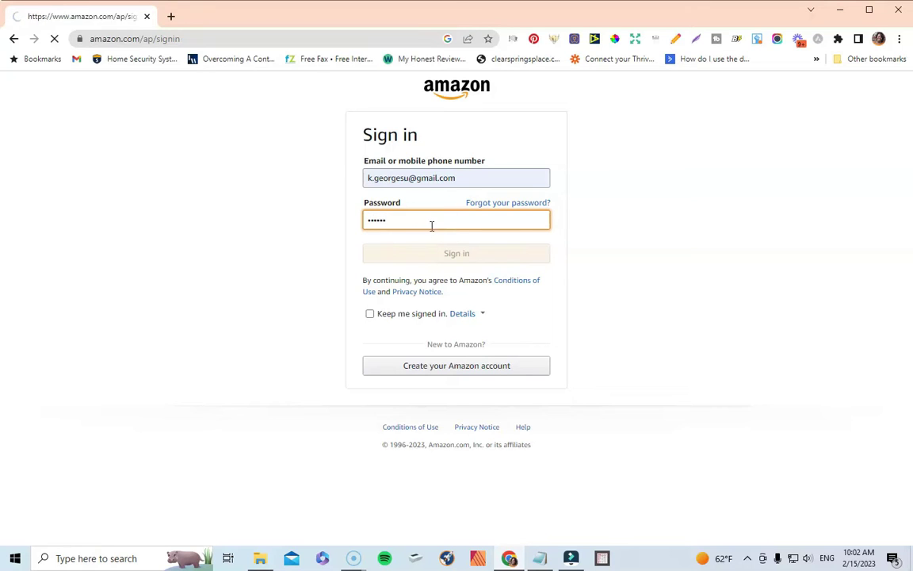
pyautogui.write('*******')
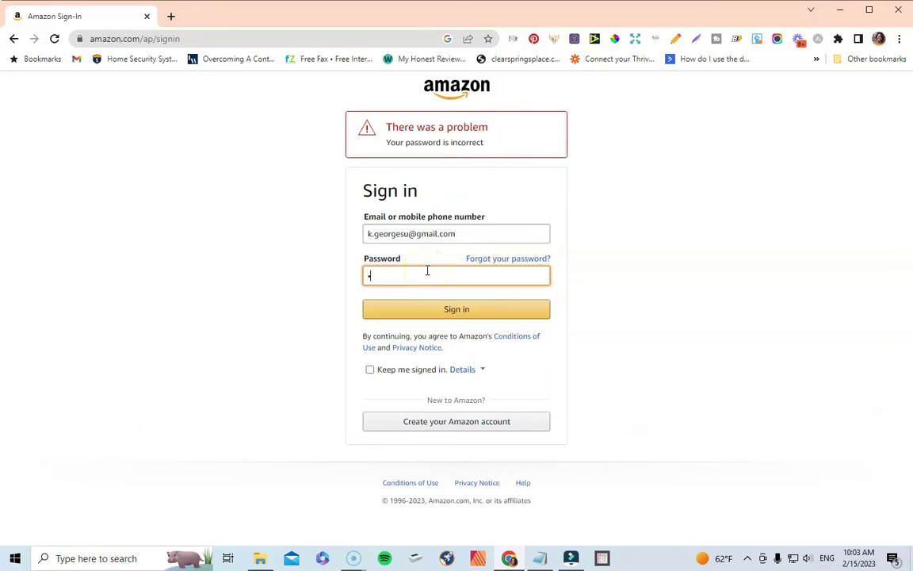
pyautogui.write('*')
pyautogui.press('Return')
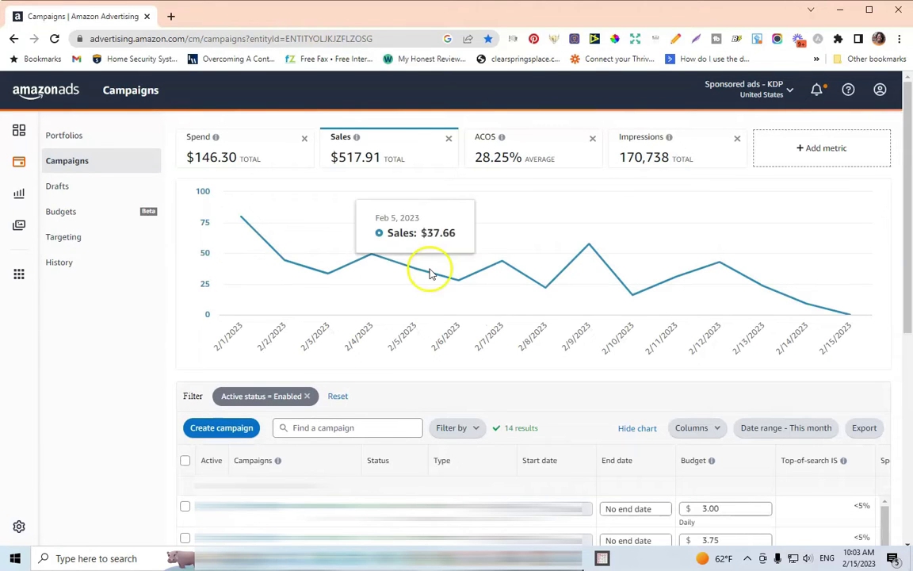
# Step: Create a new campaign from the Campaigns dashboard to reach the campaign type choice
pyautogui.moveTo(628, 218)
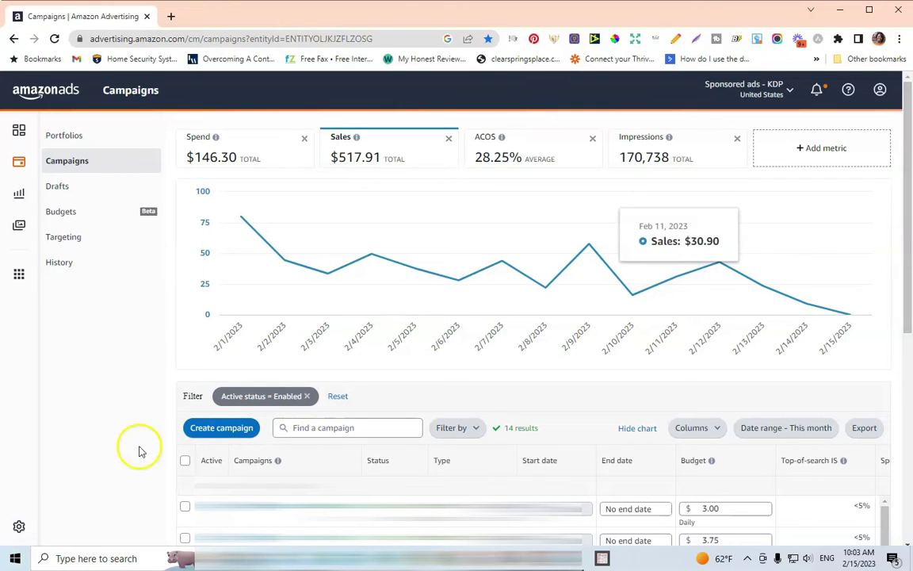
pyautogui.click(235, 435)
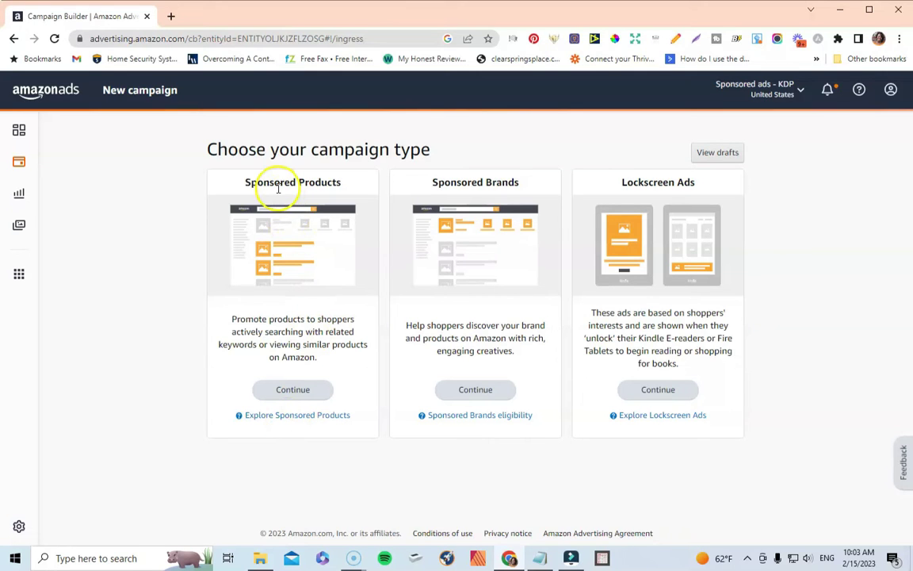
# Step: Choose Sponsored Products and set its ad format to Standard ad
pyautogui.click(293, 389)
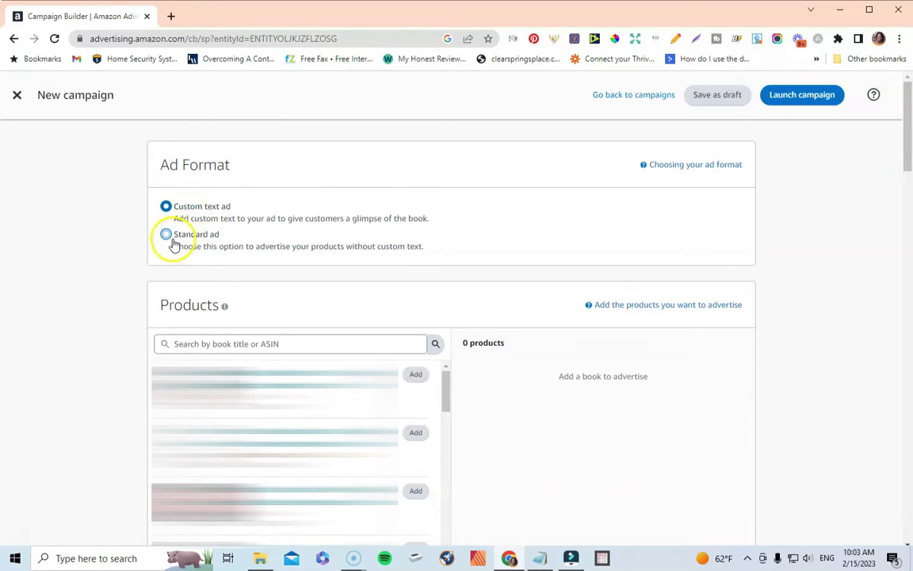
pyautogui.click(168, 236)
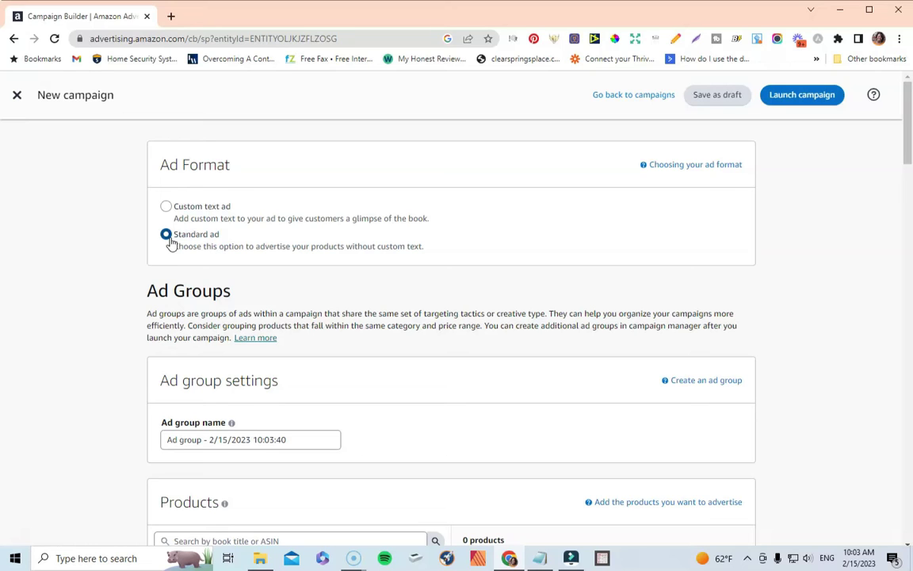
# Step: Replace the default date-stamped ad group name with 'Lottery Ad 1'
pyautogui.click(287, 439)
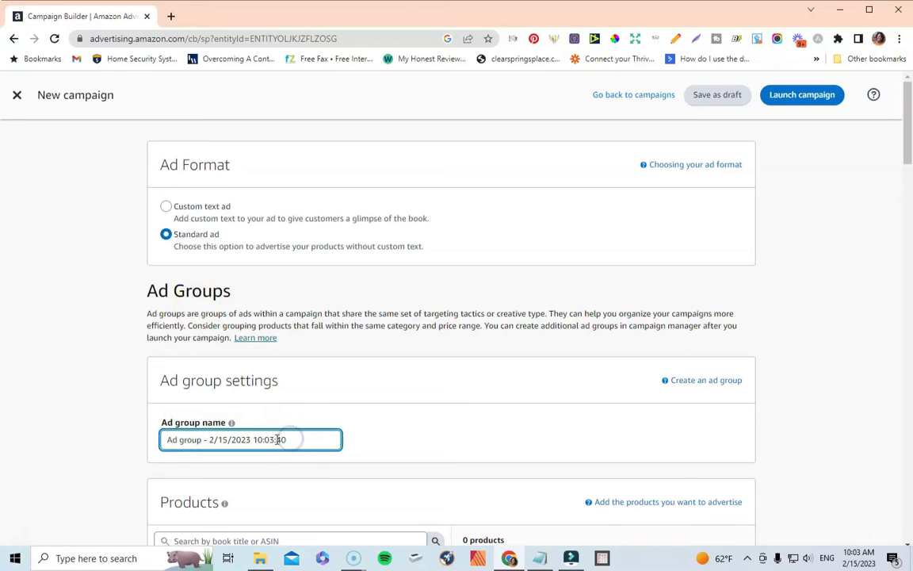
pyautogui.moveTo(277, 439); pyautogui.dragTo(159, 439)
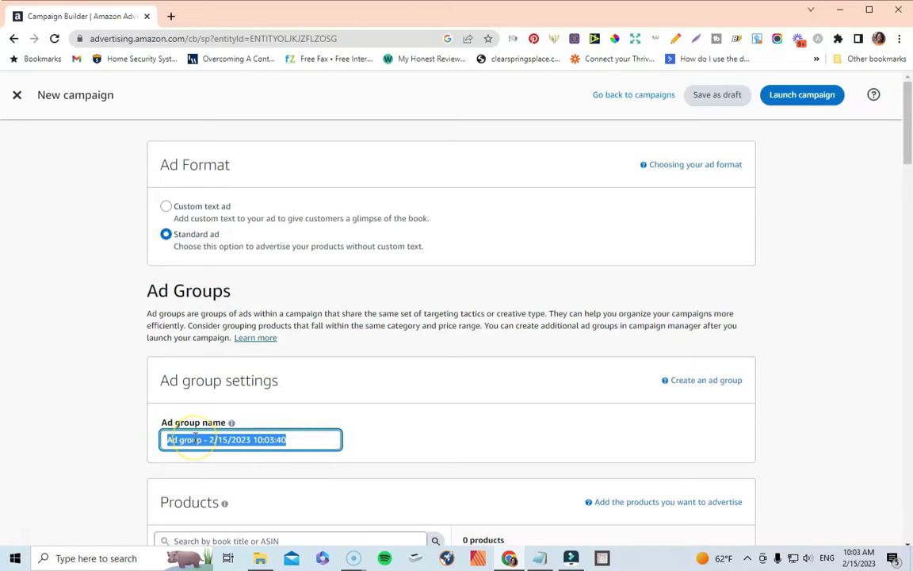
pyautogui.write('Lotter')
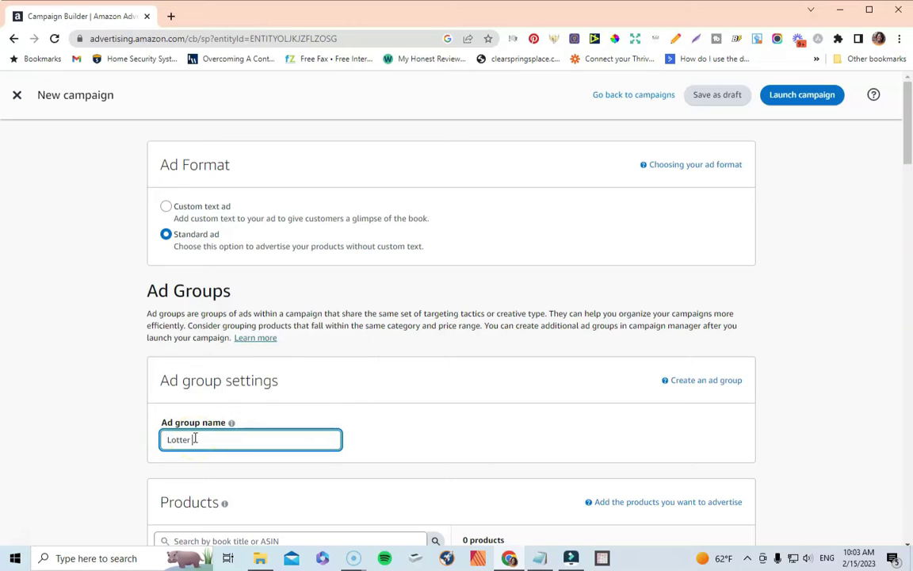
pyautogui.write('y Ad')
pyautogui.write(' 2')
pyautogui.press('BackSpace')
pyautogui.press('BackSpace')
pyautogui.write('1')
pyautogui.click(194, 438)
pyautogui.click(232, 444)
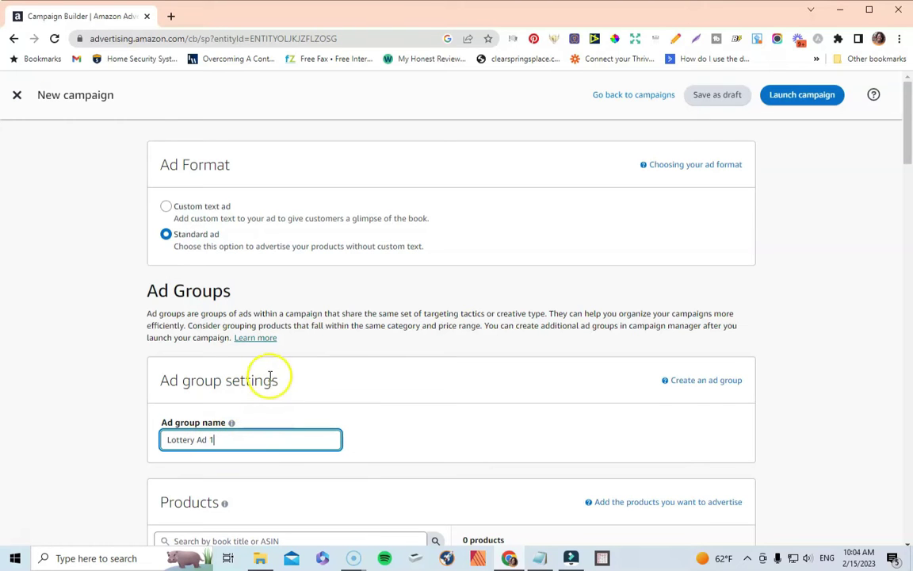
pyautogui.scroll(-2, 268, 377)
pyautogui.scroll(1, 269, 380)
pyautogui.scroll(1, 270, 380)
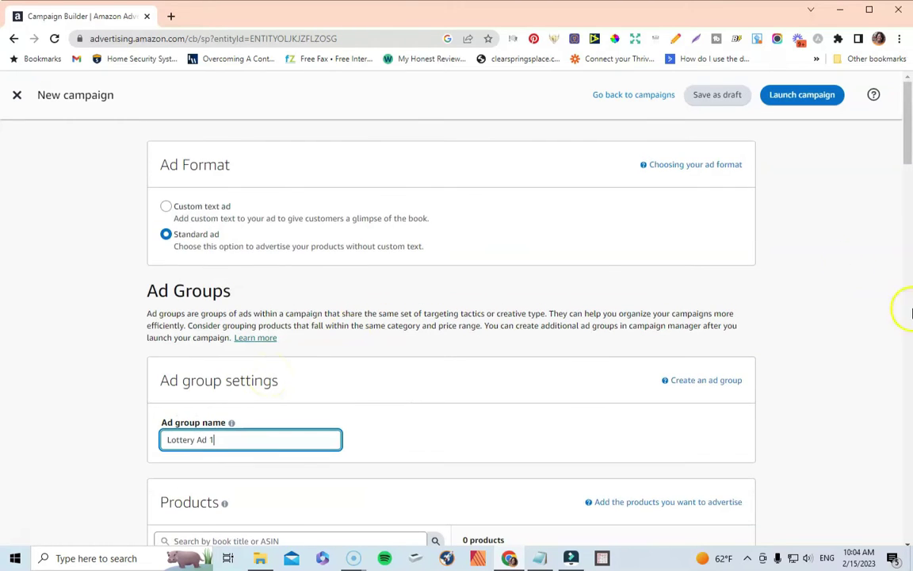
# Step: Add all 50 listed products, then show product results 51–100 of 462
pyautogui.moveTo(907, 147); pyautogui.dragTo(908, 168)
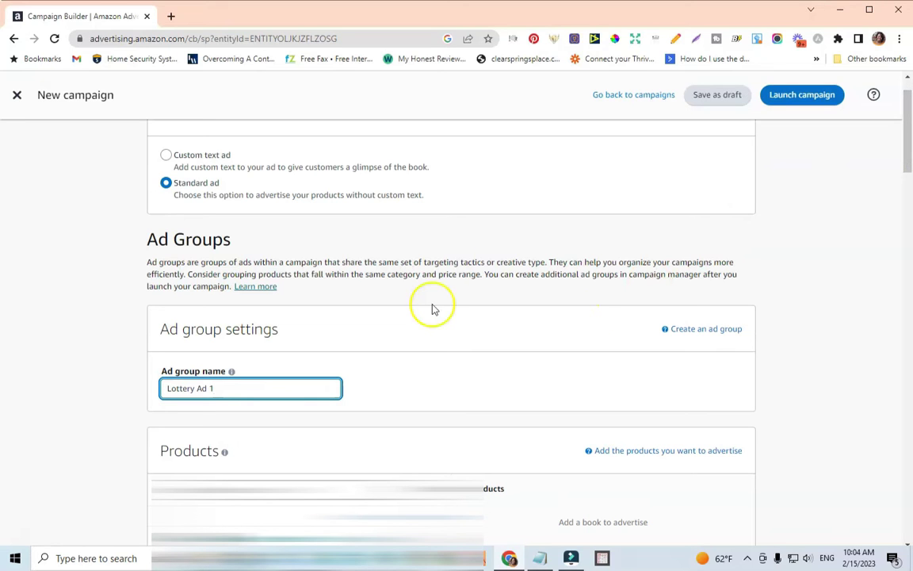
pyautogui.moveTo(907, 168); pyautogui.dragTo(907, 180)
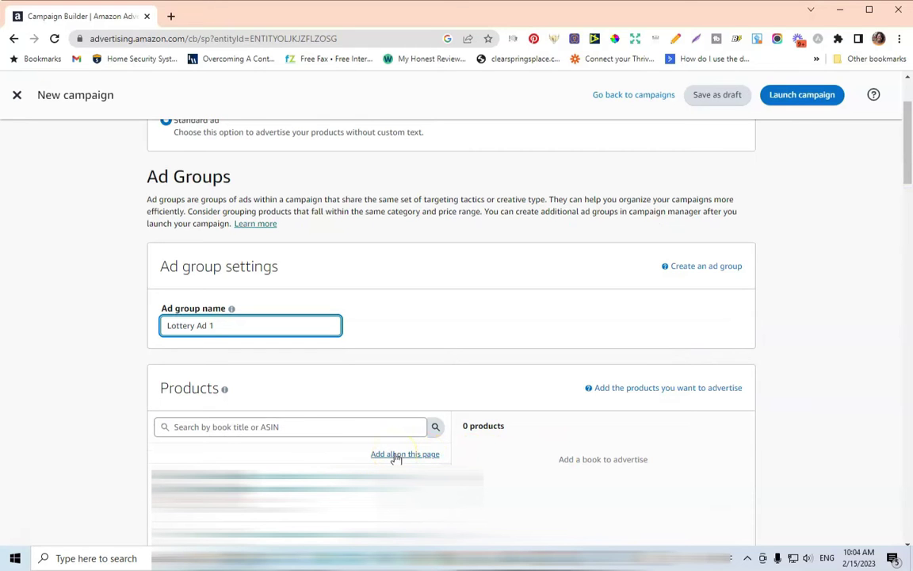
pyautogui.click(397, 456)
pyautogui.moveTo(905, 167)
pyautogui.mouseDown()
pyautogui.moveTo(909, 151)
pyautogui.moveTo(908, 160)
pyautogui.mouseUp()
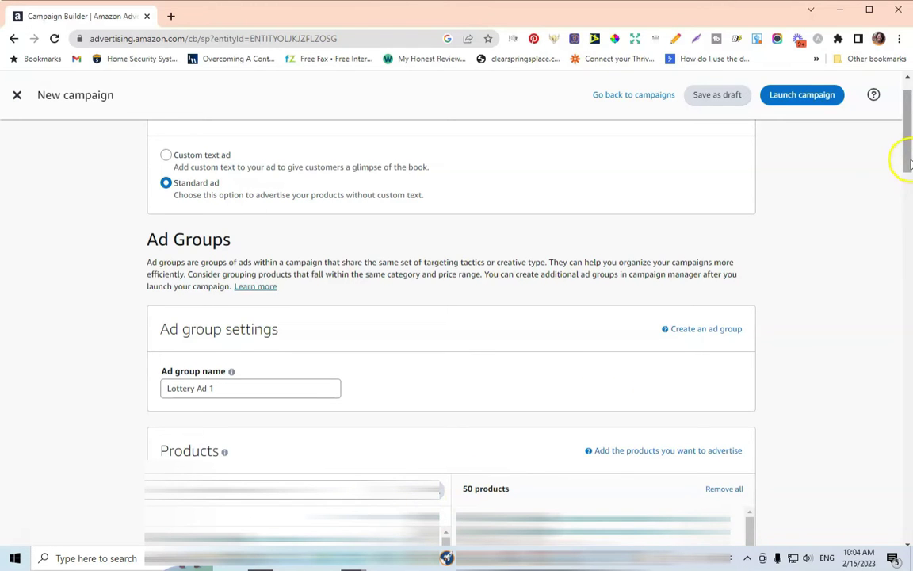
pyautogui.moveTo(910, 169); pyautogui.dragTo(909, 208)
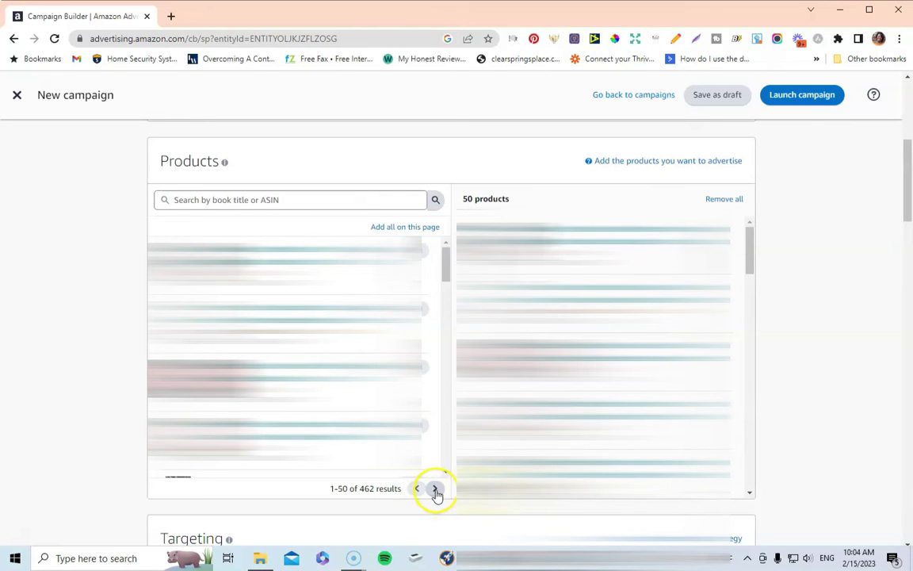
pyautogui.click(435, 490)
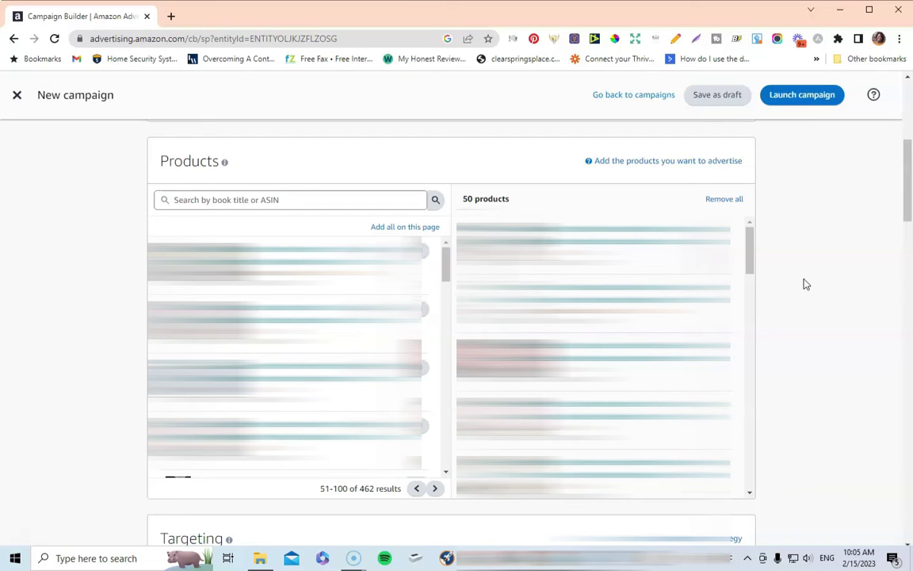
pyautogui.click(905, 181)
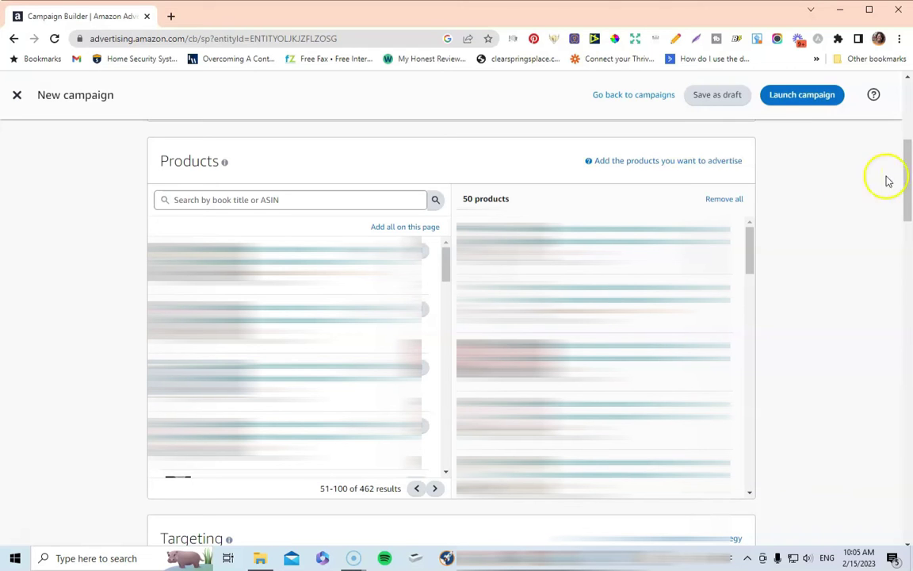
# Step: Replace the suggested $0.33 automatic-targeting default bid with $0.07
pyautogui.moveTo(904, 190); pyautogui.dragTo(901, 260)
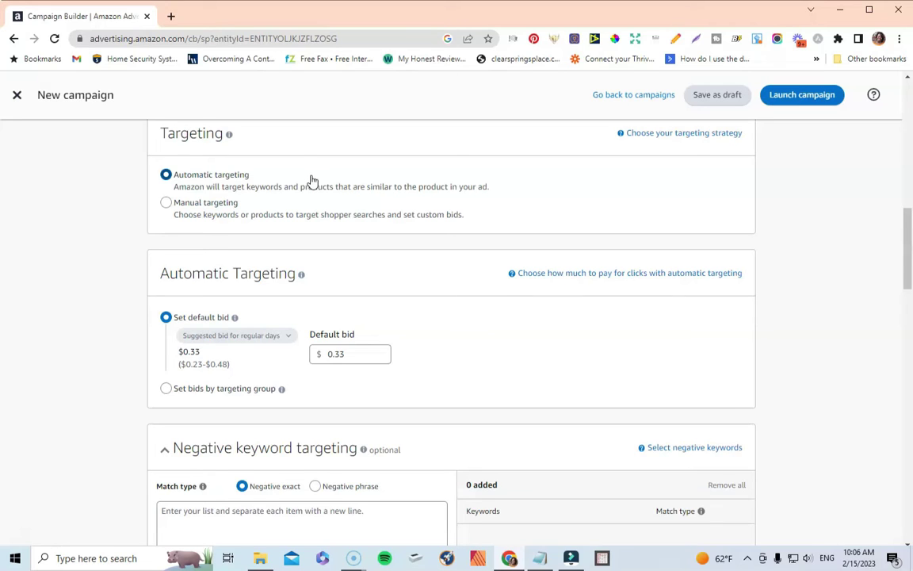
pyautogui.click(347, 358)
pyautogui.click(349, 347)
pyautogui.moveTo(348, 352); pyautogui.dragTo(340, 353)
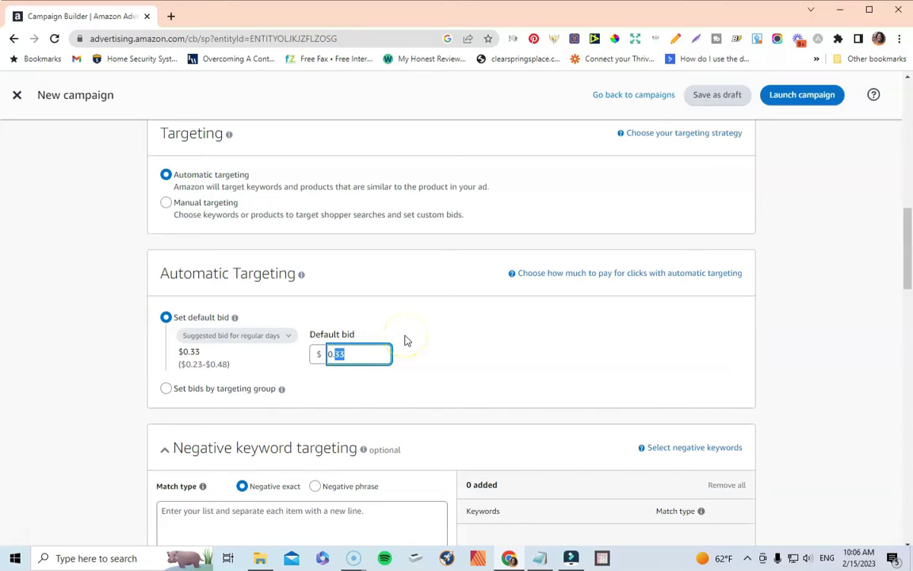
pyautogui.click(369, 358)
pyautogui.moveTo(346, 355); pyautogui.dragTo(309, 353)
pyautogui.press('BackSpace')
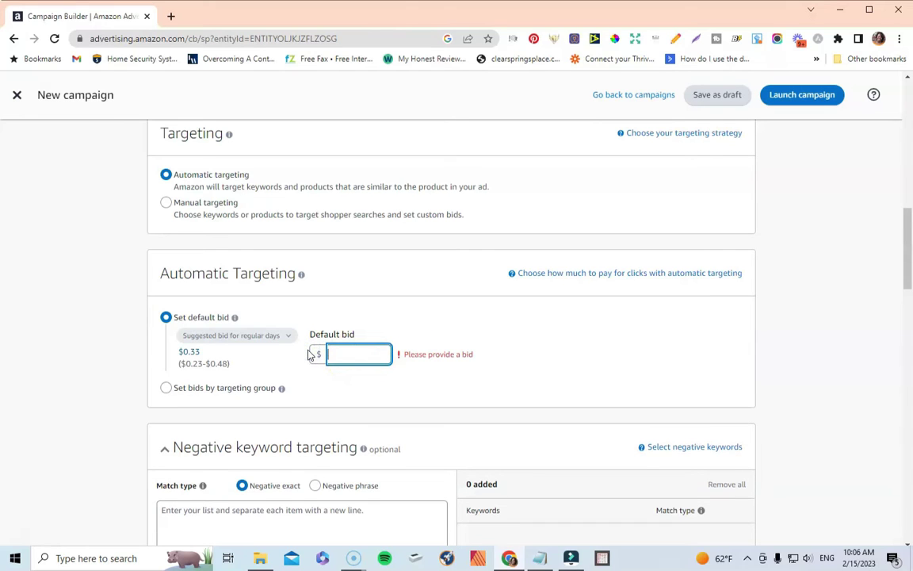
pyautogui.click(345, 348)
pyautogui.write('0')
pyautogui.write('.07')
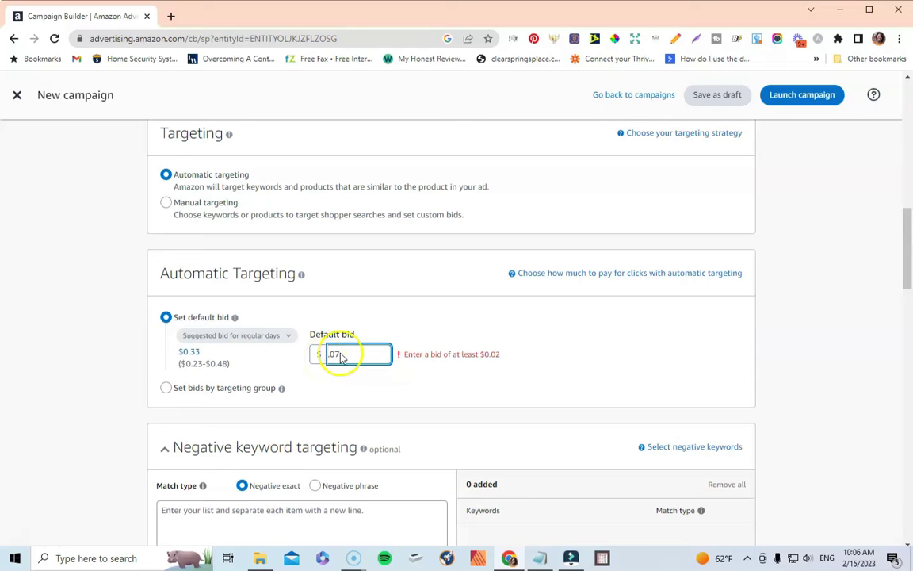
pyautogui.click(523, 321)
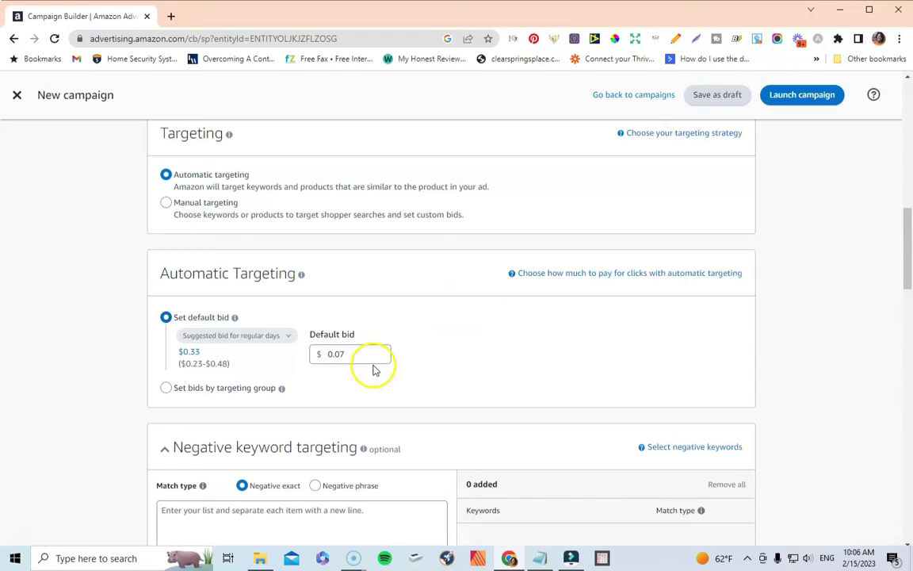
pyautogui.scroll(-3, 457, 332)
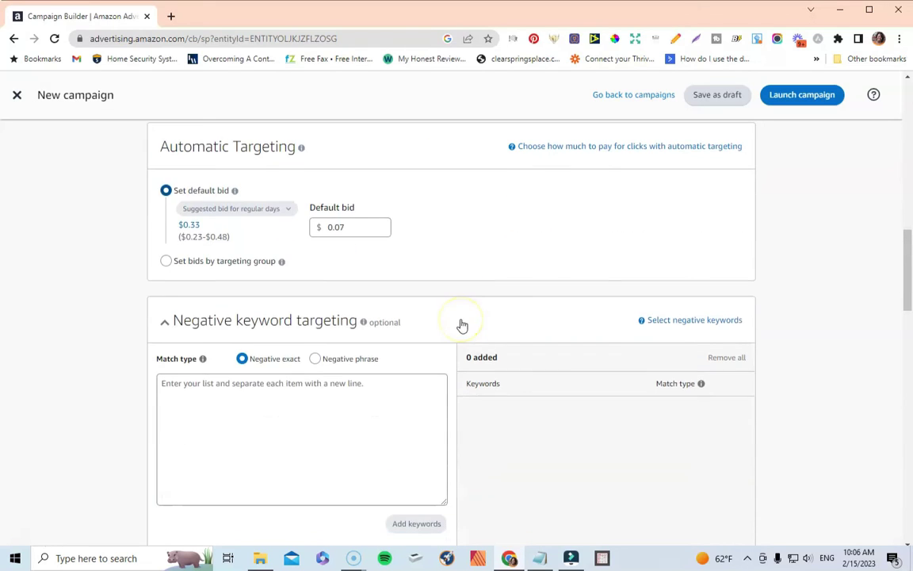
pyautogui.scroll(-1, 453, 333)
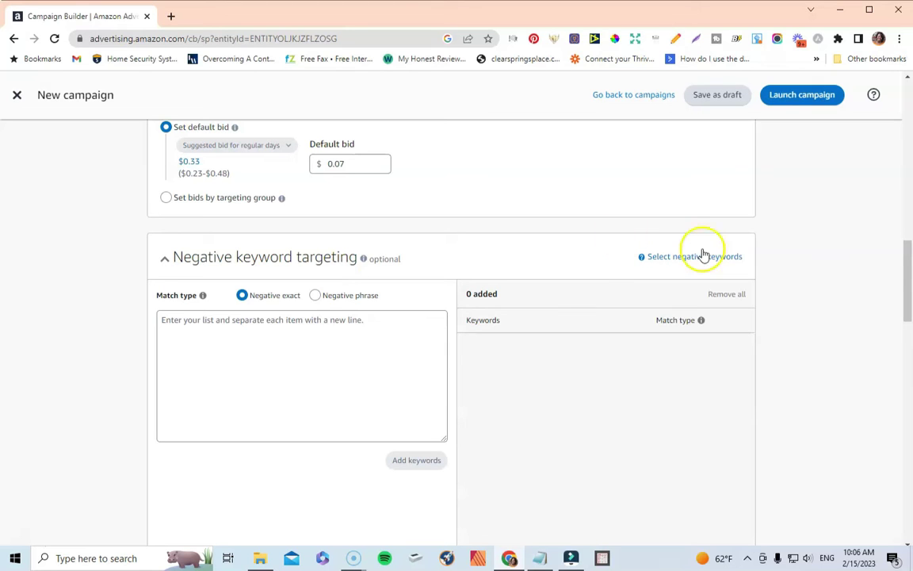
pyautogui.moveTo(908, 268); pyautogui.dragTo(893, 361)
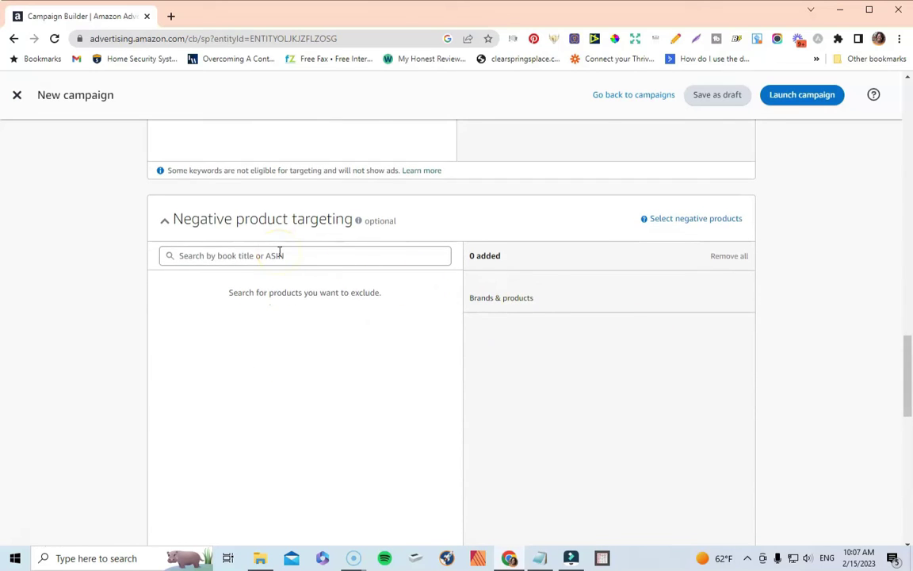
pyautogui.moveTo(909, 367); pyautogui.dragTo(892, 428)
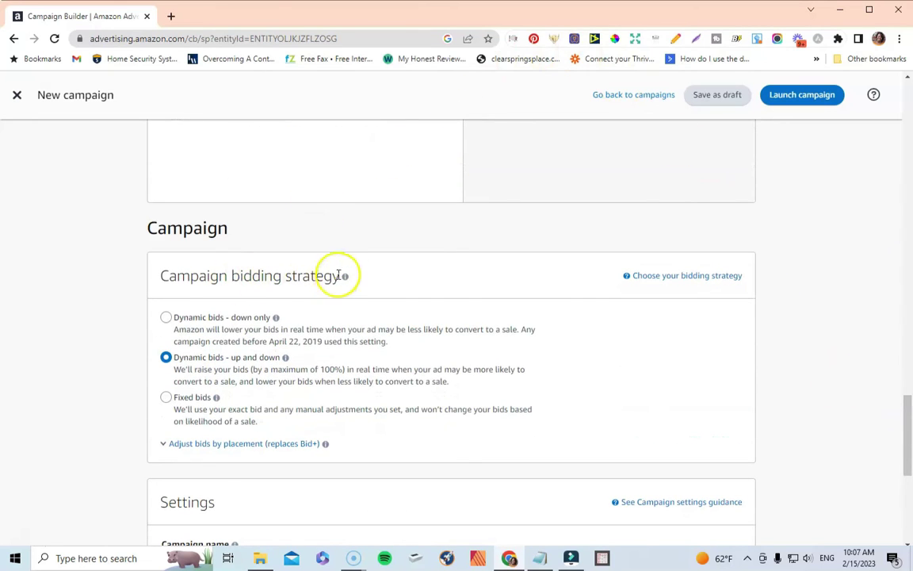
# Step: Select the 'Dynamic bids - down only' campaign bidding strategy
pyautogui.click(166, 317)
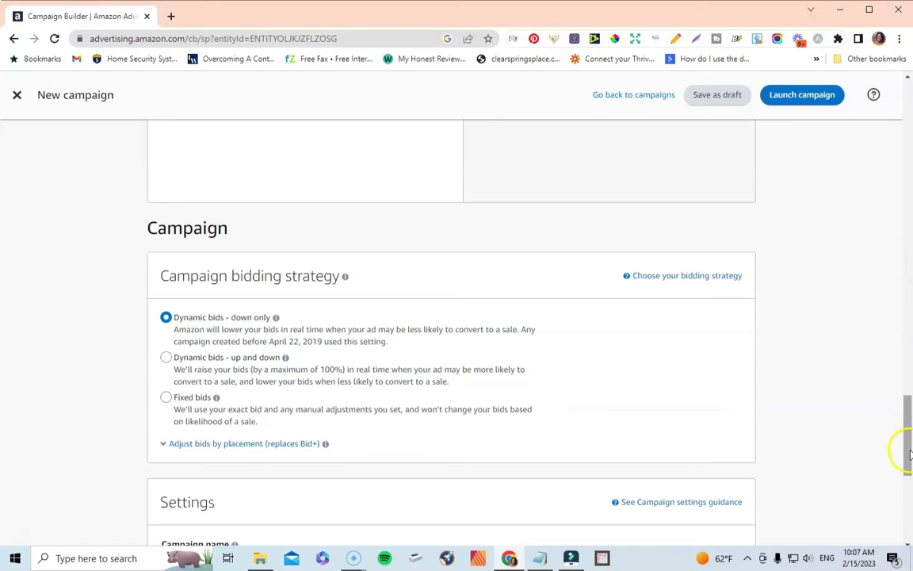
# Step: Replace the auto-generated dated campaign name with 'Lottery Ad 1'
pyautogui.moveTo(908, 453); pyautogui.dragTo(907, 485)
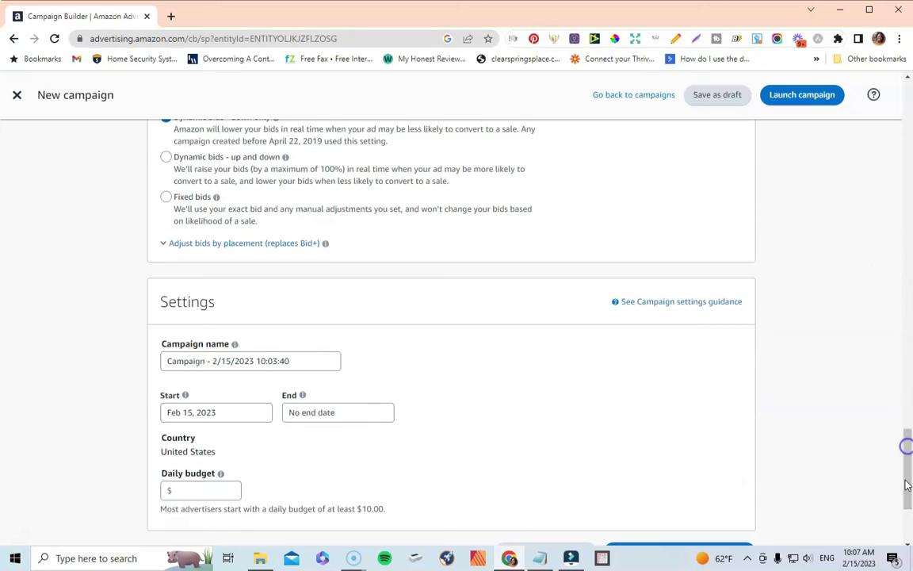
pyautogui.moveTo(299, 363); pyautogui.dragTo(136, 360)
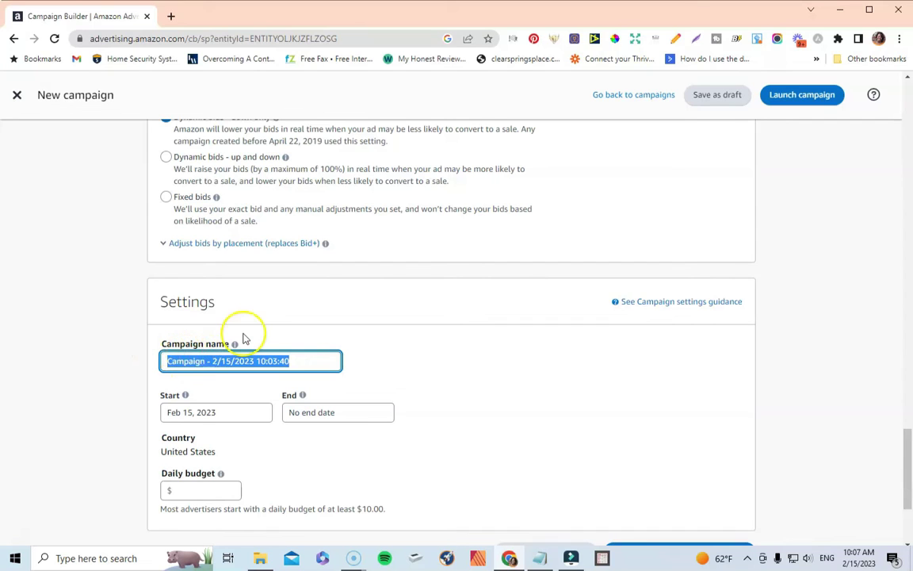
pyautogui.write('Lottery Ad 1')
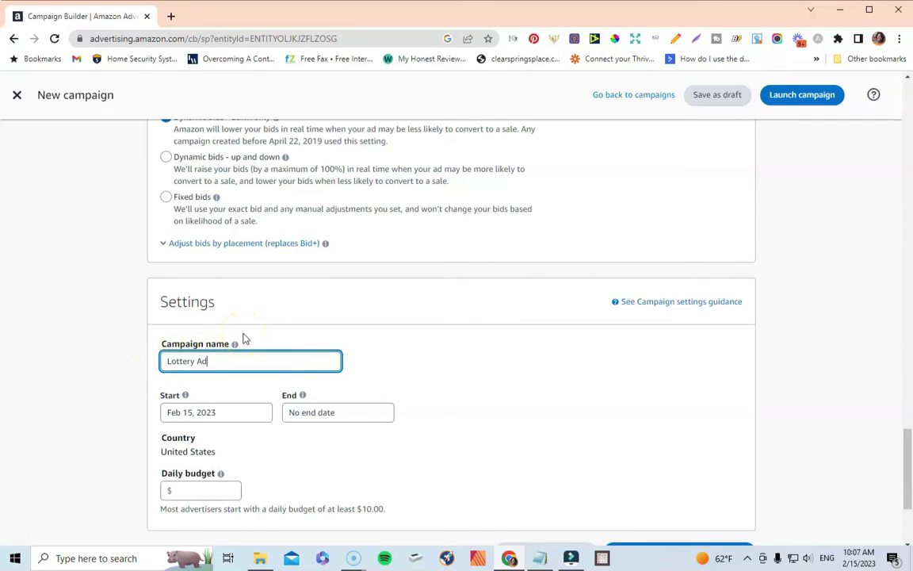
pyautogui.scroll(-2, 270, 329)
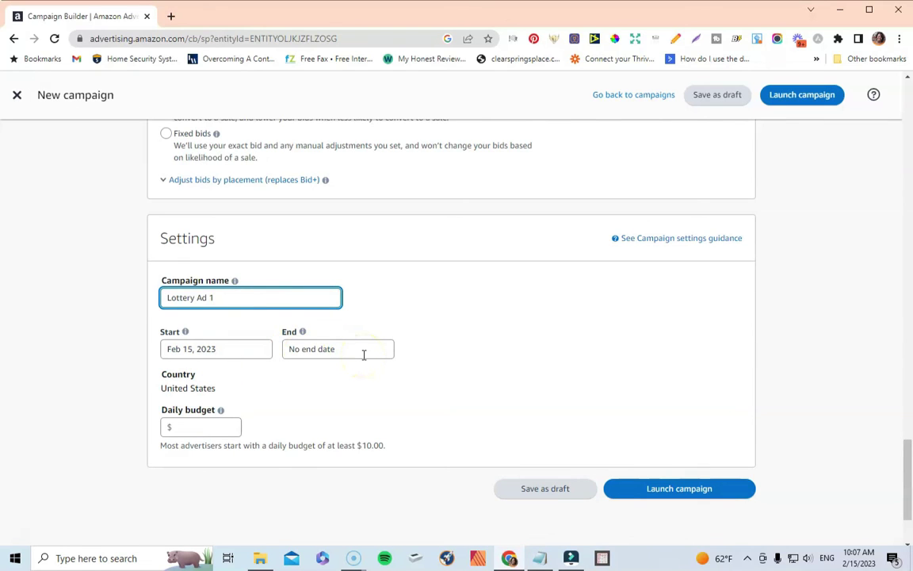
pyautogui.scroll(-2, 432, 310)
pyautogui.click(231, 311)
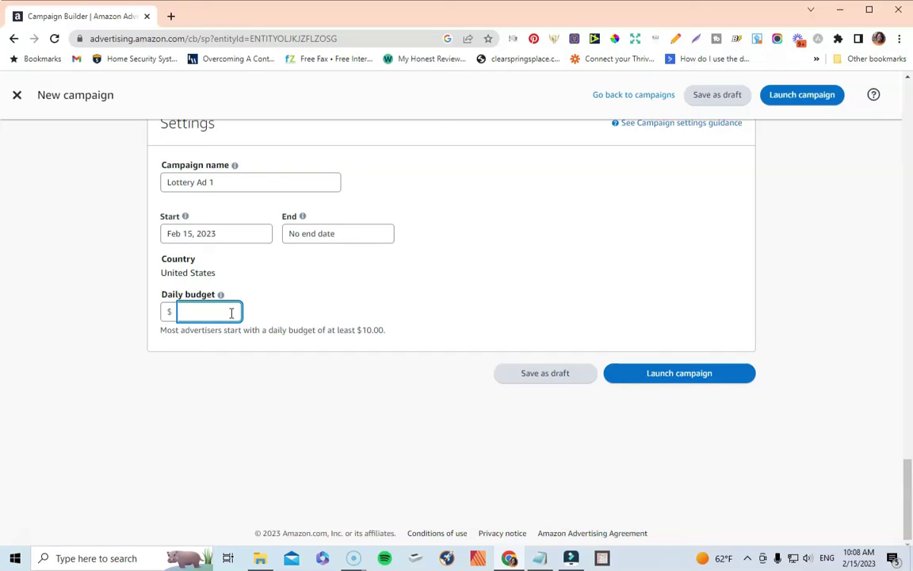
# Step: Enter a $5 daily budget and launch the Lottery Ad 1 campaign
pyautogui.write('5')
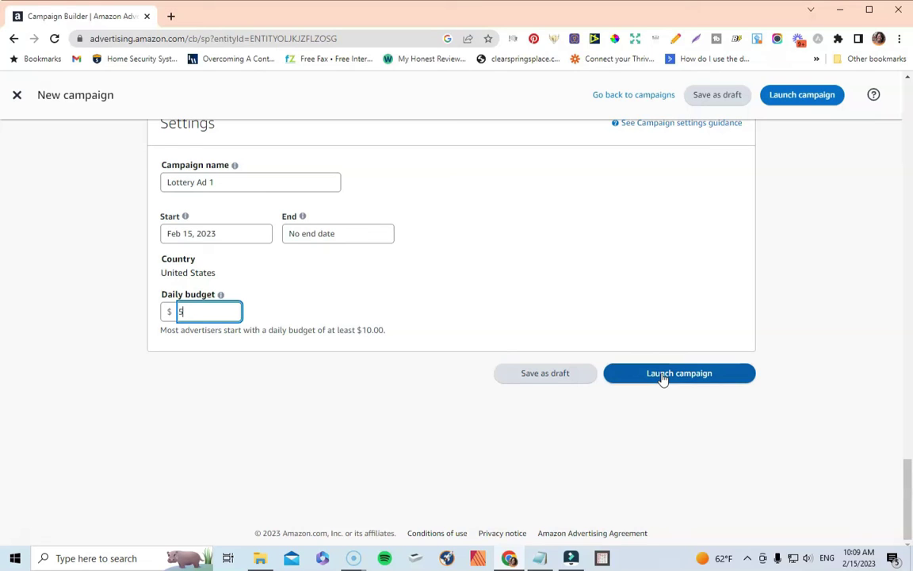
pyautogui.click(689, 409)
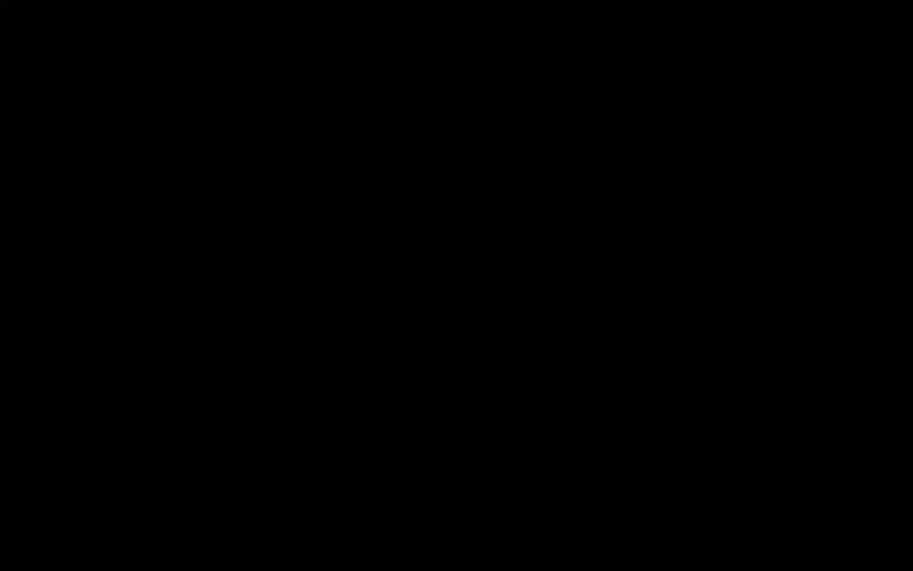